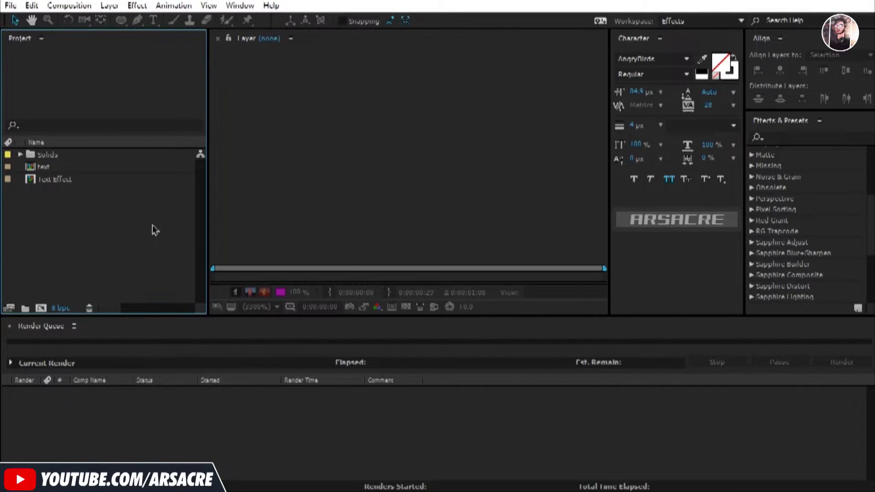
Step: Create a 1920×1080, 60 fps composition named 'text effect tut' lasting 0:00:05:00
click(40, 308)
click(291, 116)
text(text effect)
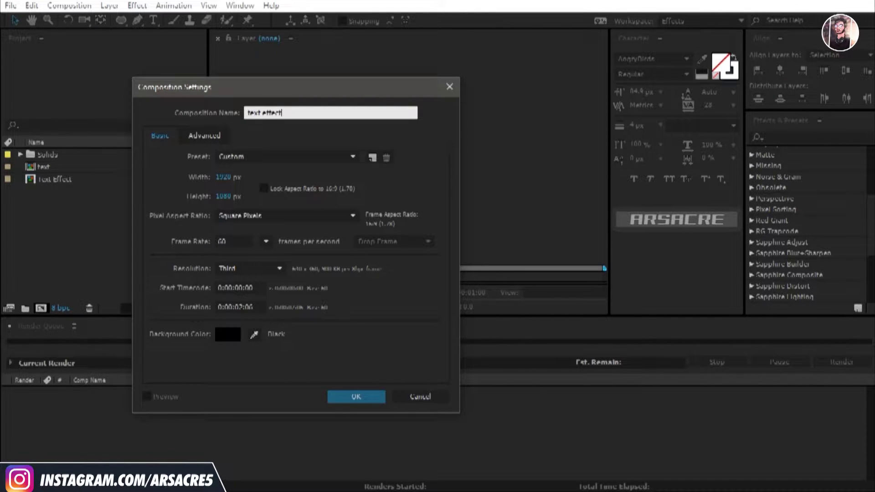
text( tut)
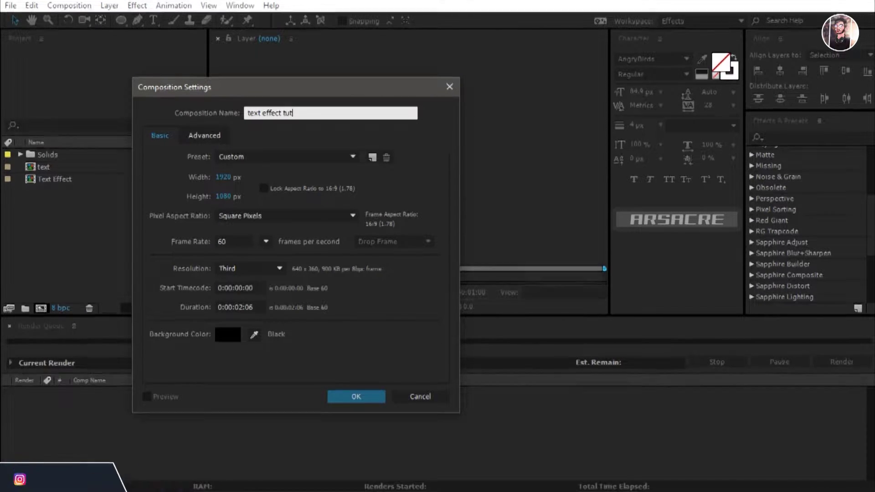
click(241, 307)
text(5)
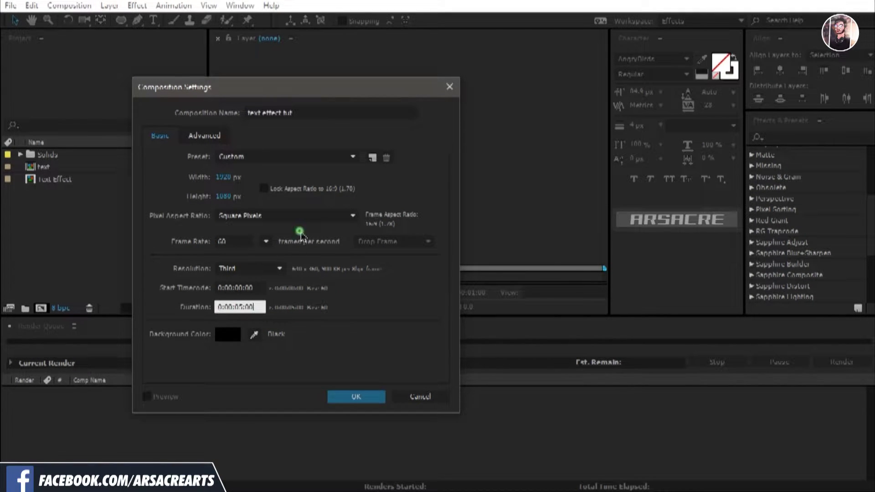
click(349, 394)
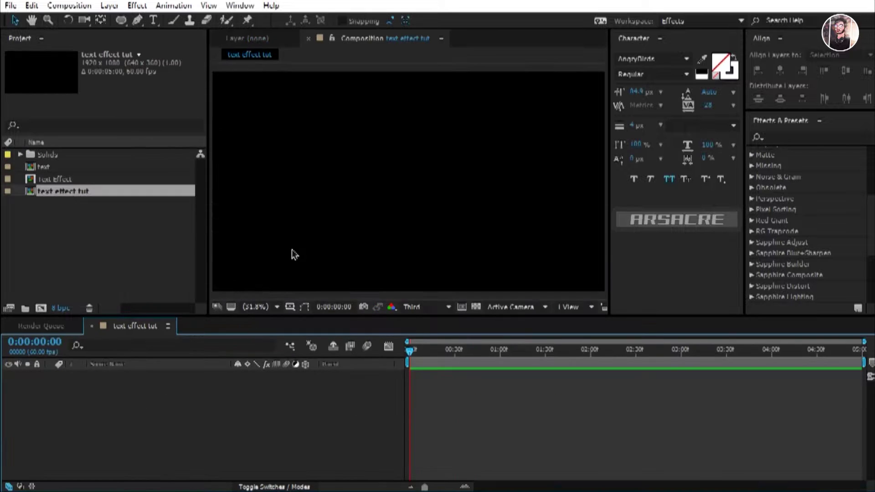
Step: Type 'Arsacre' as a new text layer and swap fill and stroke so it is white
click(154, 21)
click(391, 191)
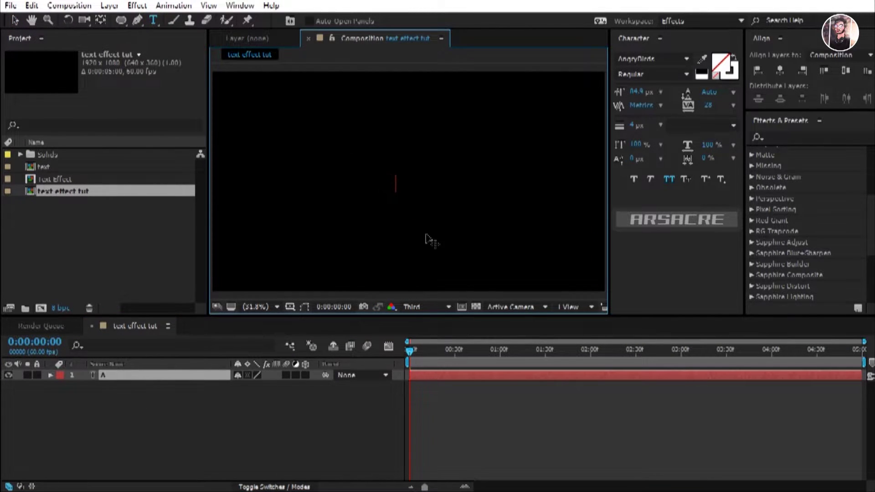
text(Arsacre)
key(ctrl+a)
click(732, 57)
click(160, 374)
key(v)
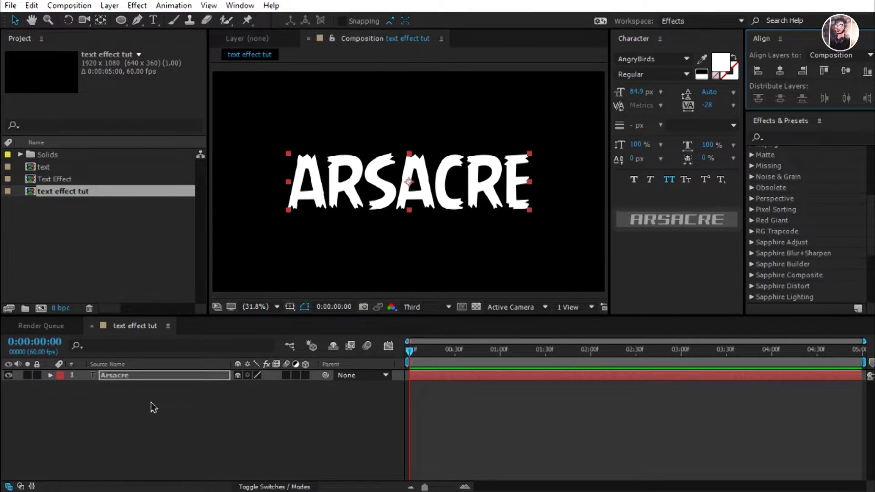
Step: Add Position keyframes for the ARSACRE layer at the start, middle and 2:27
key(p)
click(83, 386)
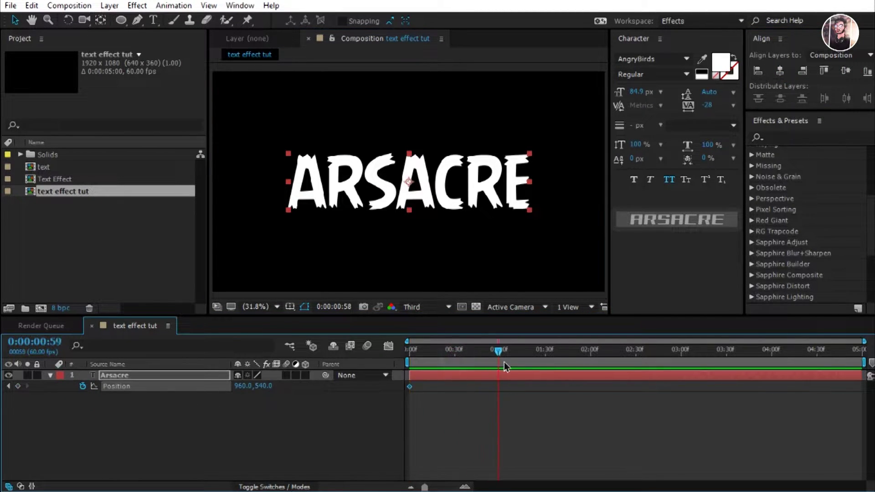
click(18, 386)
click(469, 351)
drag(524, 388, 381, 429)
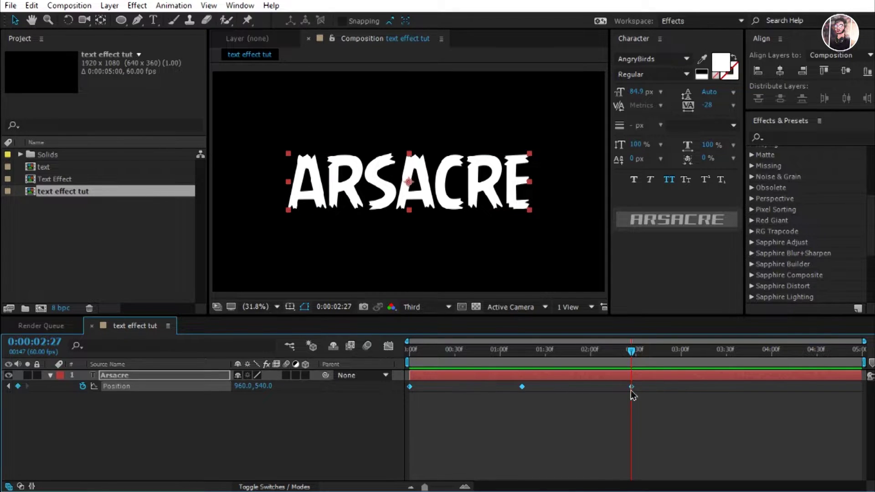
Step: Set Position Y to about 1323 at the start and -170 at 2:27, keeping 540 mid-way
drag(632, 351, 512, 366)
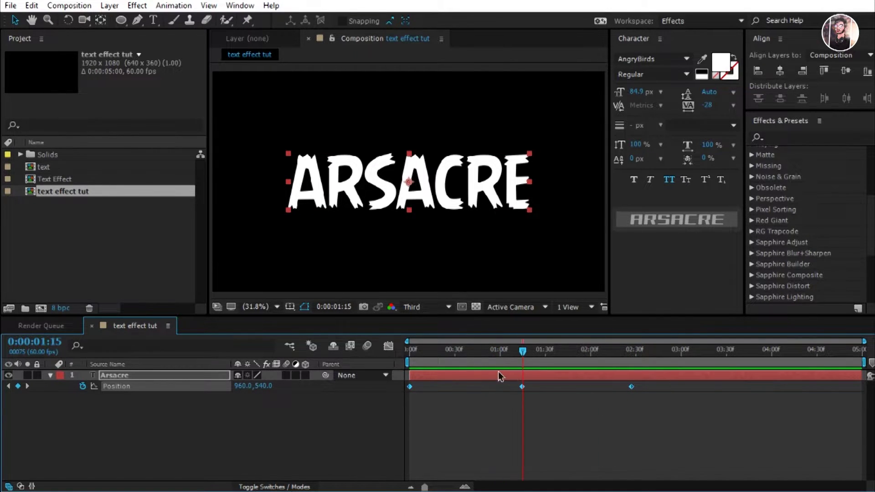
click(360, 421)
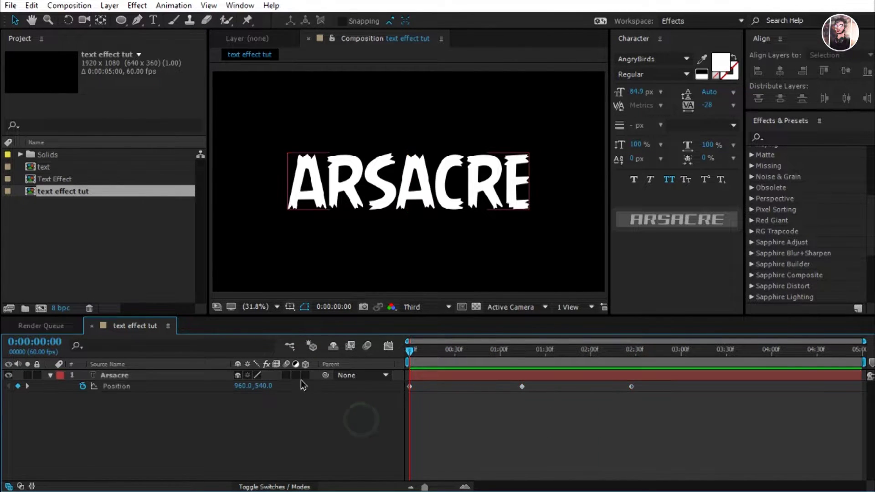
click(419, 386)
drag(263, 387, 620, 387)
drag(582, 357, 628, 364)
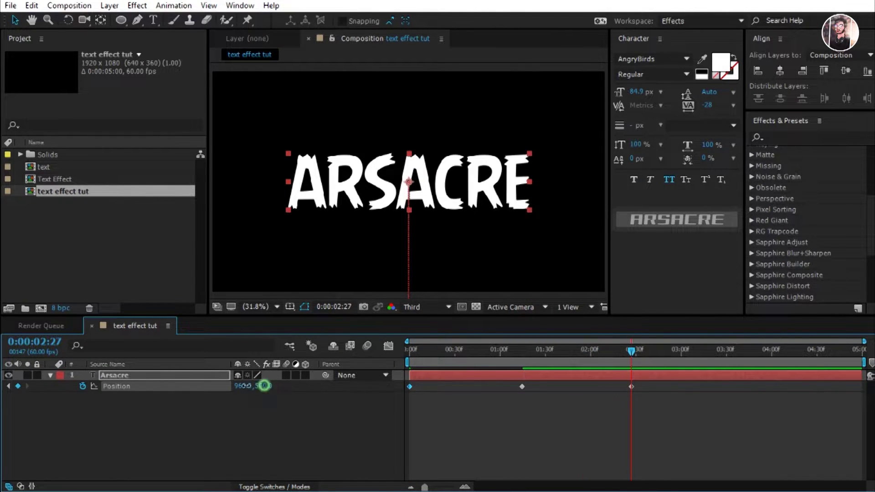
drag(264, 386, 68, 387)
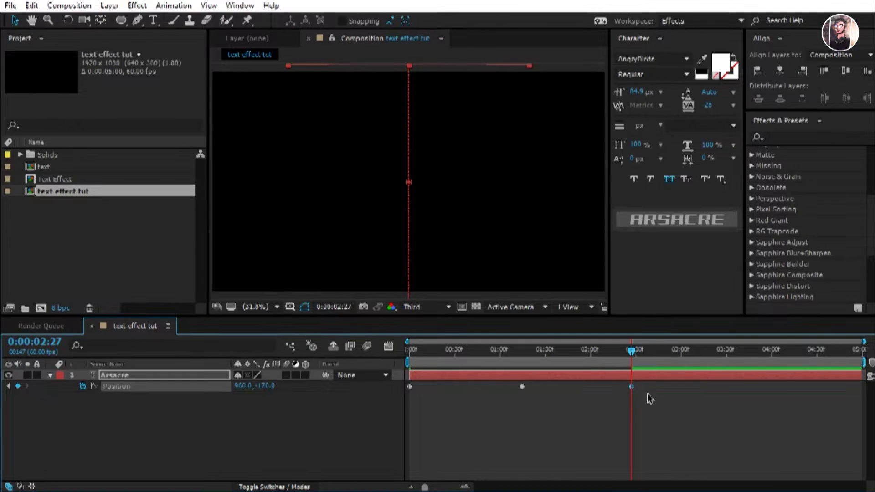
drag(647, 385, 412, 392)
Step: Apply Easy Ease to the Position keyframes and lengthen the first keyframe's influence in the speed graph
right_click(413, 392)
mouse_move(456, 377)
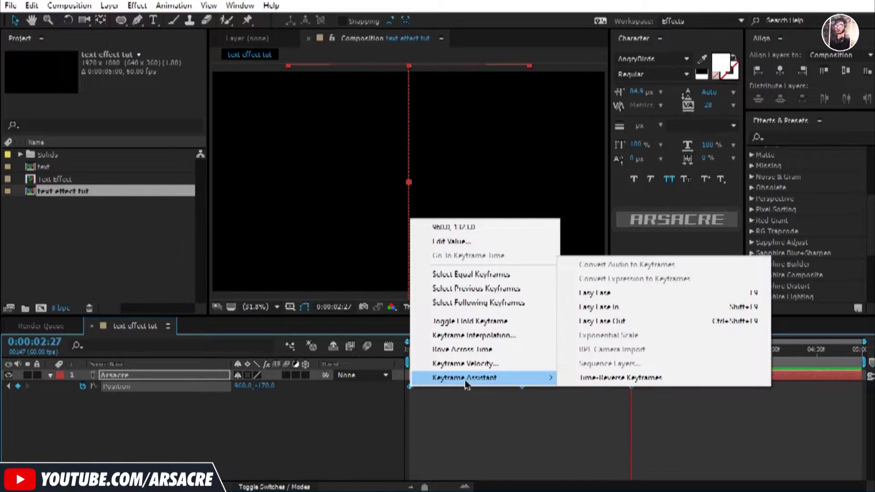
click(594, 292)
click(389, 346)
click(411, 455)
drag(430, 455, 577, 454)
click(388, 347)
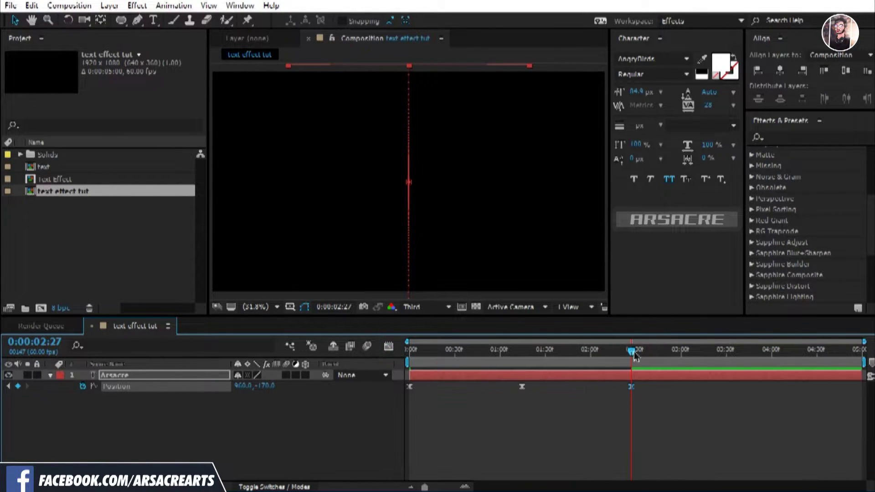
Step: Preview the motion and trim the ARSACRE layer to end at 2:27
key(space)
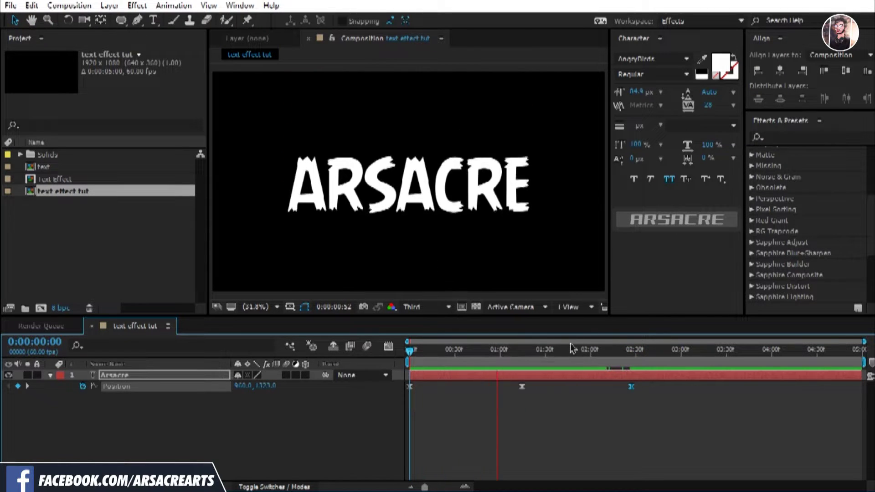
click(629, 350)
drag(633, 360, 634, 361)
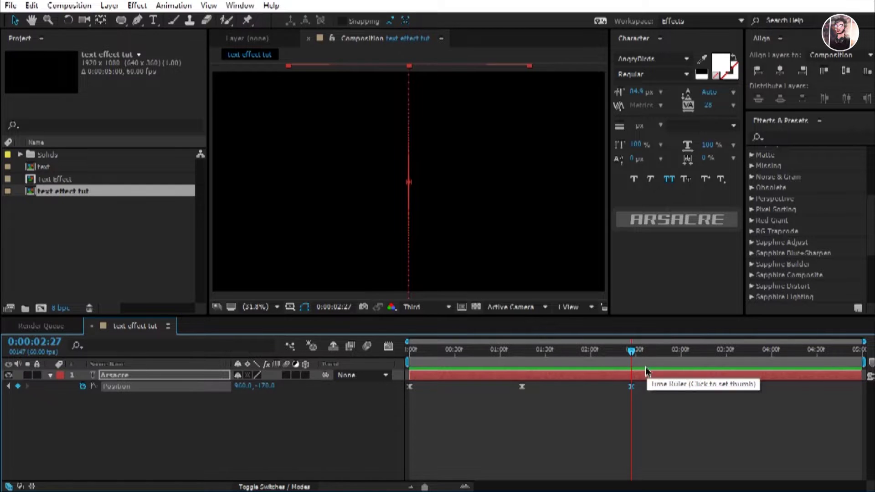
key(alt+bracketright)
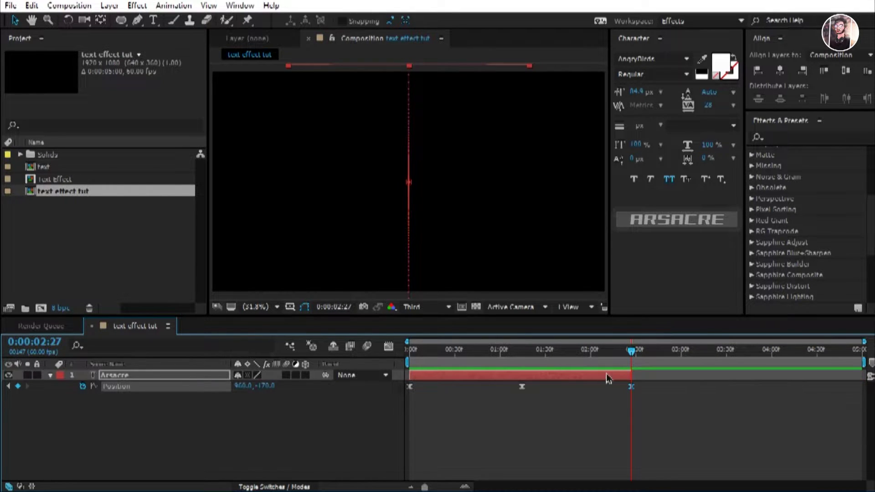
drag(631, 351, 567, 351)
click(69, 5)
key(Escape)
Step: Duplicate the Arsacre layer and slide Arsacre 2 to start after the original ends
click(31, 5)
click(68, 178)
drag(451, 376, 681, 378)
drag(632, 356, 462, 352)
Step: Add a new adjustment layer and name it 'Ramp and Hue'
click(296, 446)
right_click(147, 445)
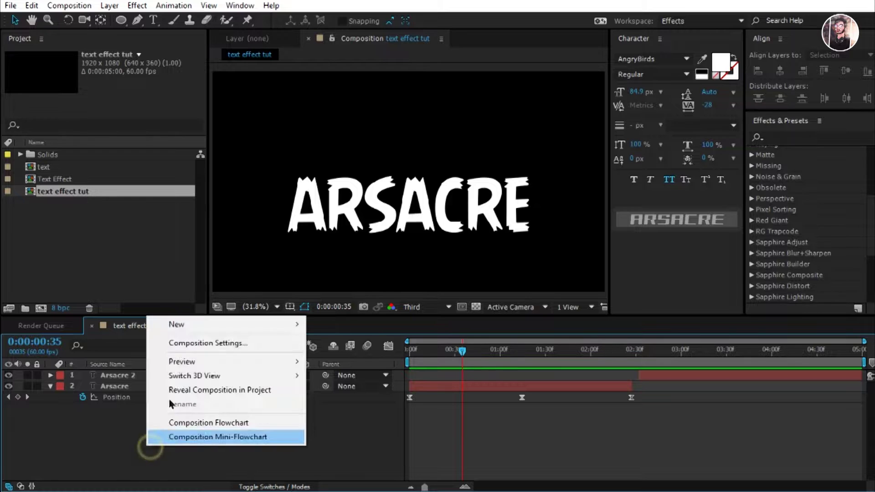
mouse_move(176, 324)
click(350, 429)
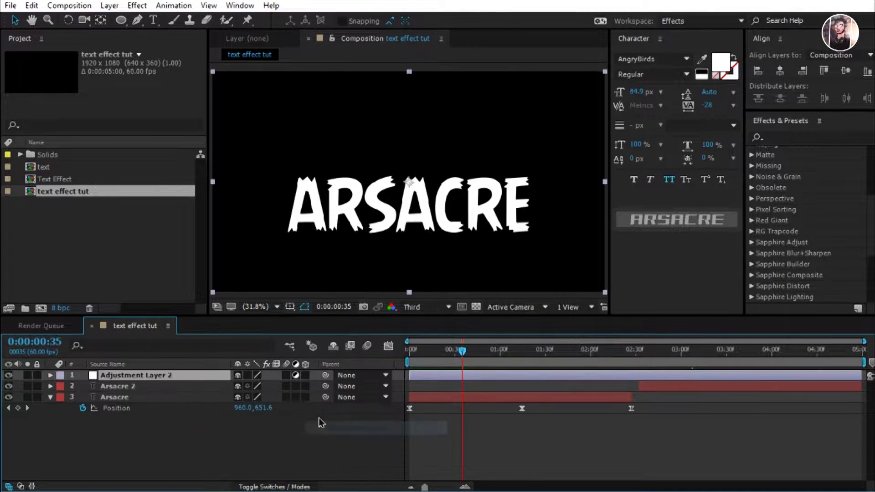
key(Return)
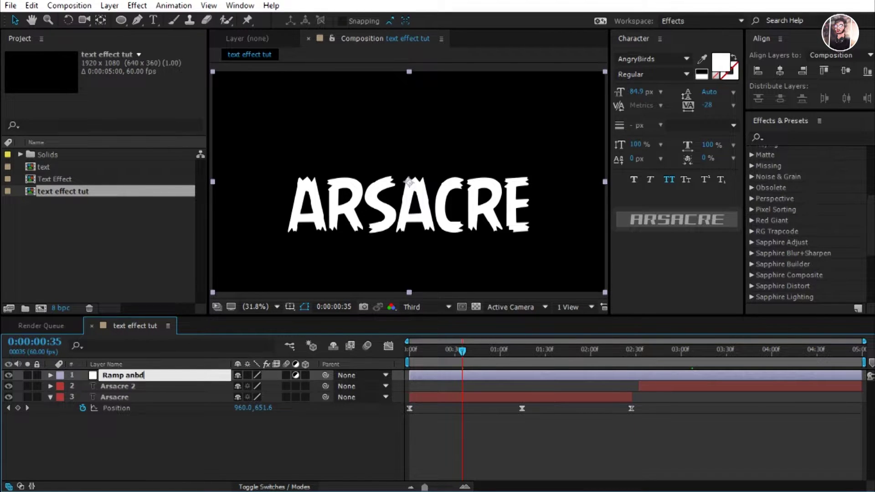
key(Return)
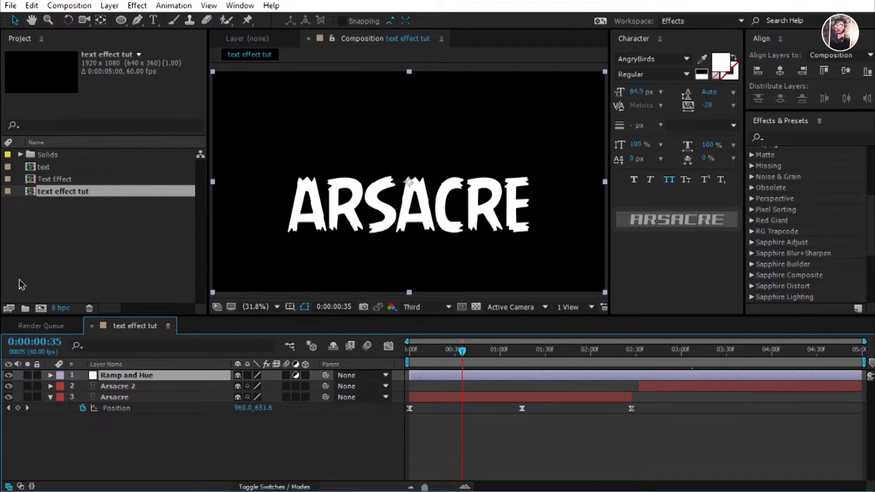
Step: Apply Gradient Ramp to Ramp and Hue and place its start point just below the text
click(49, 438)
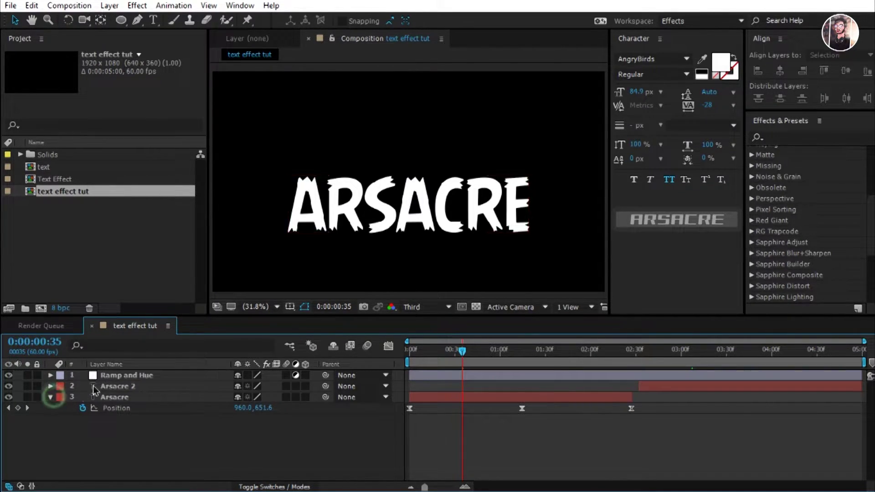
click(51, 397)
click(778, 137)
text(ramp)
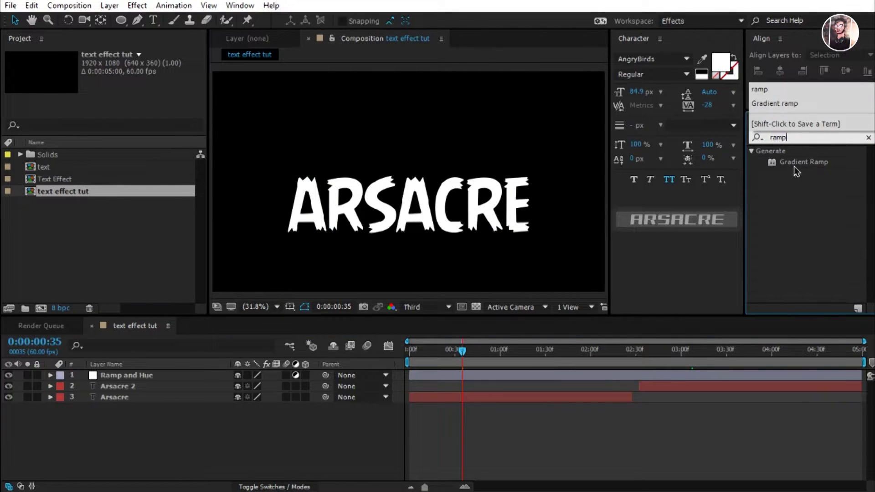
drag(804, 162, 130, 373)
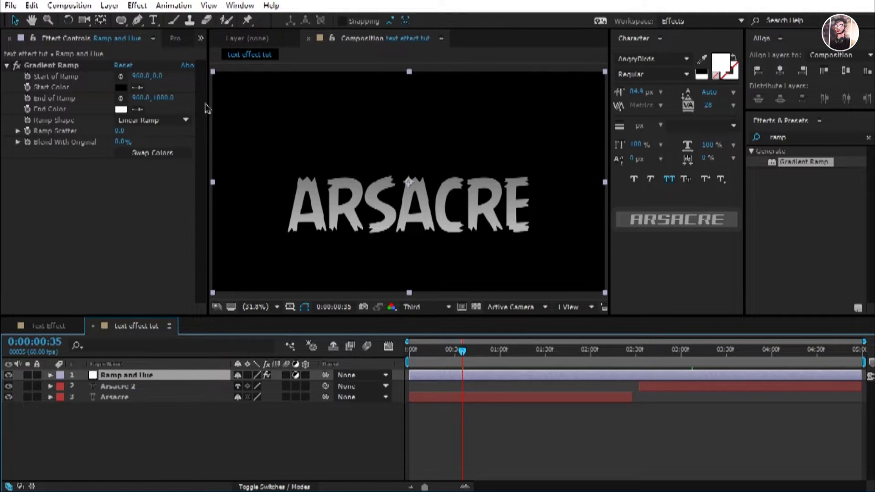
click(51, 66)
drag(409, 72, 404, 157)
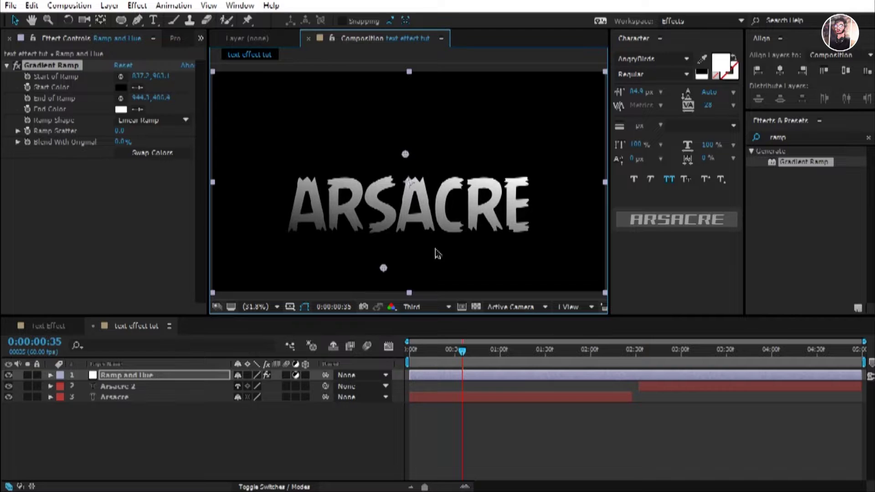
drag(476, 357, 518, 361)
drag(382, 268, 407, 223)
Step: Set the ramp's start colour to dark red and its end colour to pink
click(121, 87)
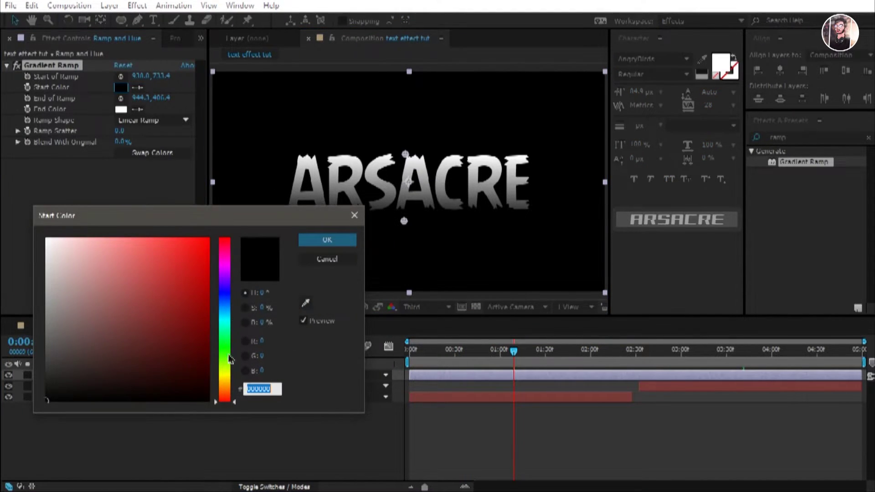
drag(226, 408, 225, 399)
drag(172, 303, 166, 329)
click(327, 239)
click(121, 109)
click(166, 260)
click(328, 240)
Step: Change the ramp's start colour to magenta and the end colour to coral (FC7369)
click(121, 87)
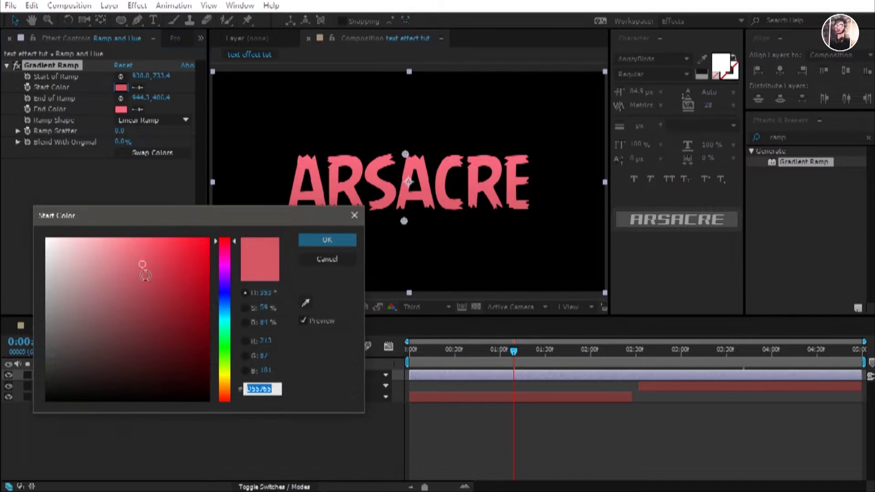
click(163, 308)
drag(227, 266, 230, 259)
click(327, 239)
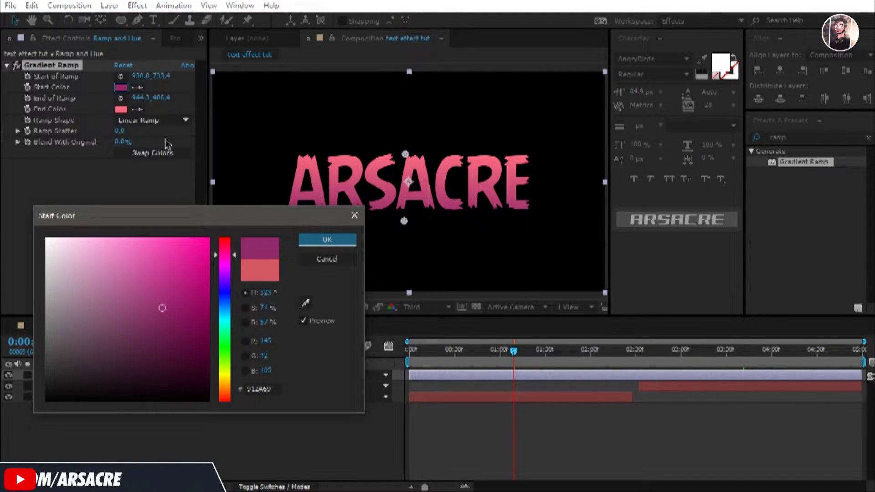
click(120, 109)
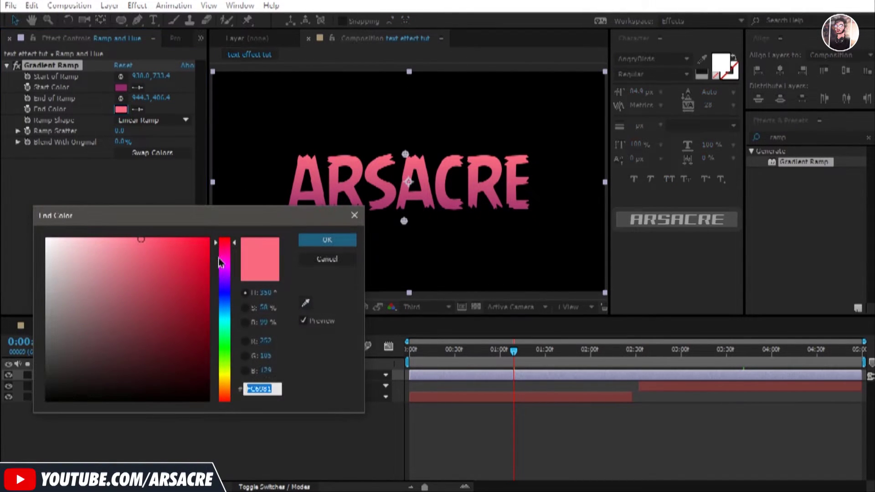
drag(221, 260, 224, 400)
click(327, 240)
Step: Apply Color Balance (HLS) to Ramp and Hue and keyframe Hue from 0 to 4 revolutions at the end
click(802, 137)
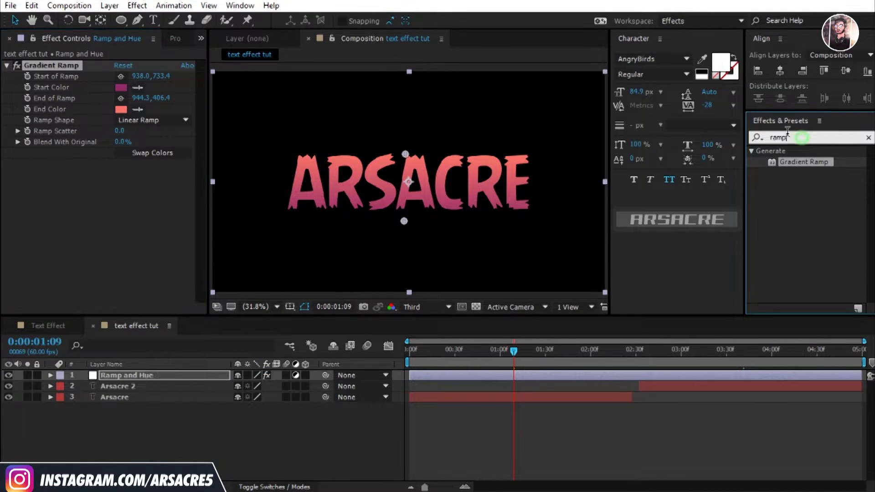
text(hls)
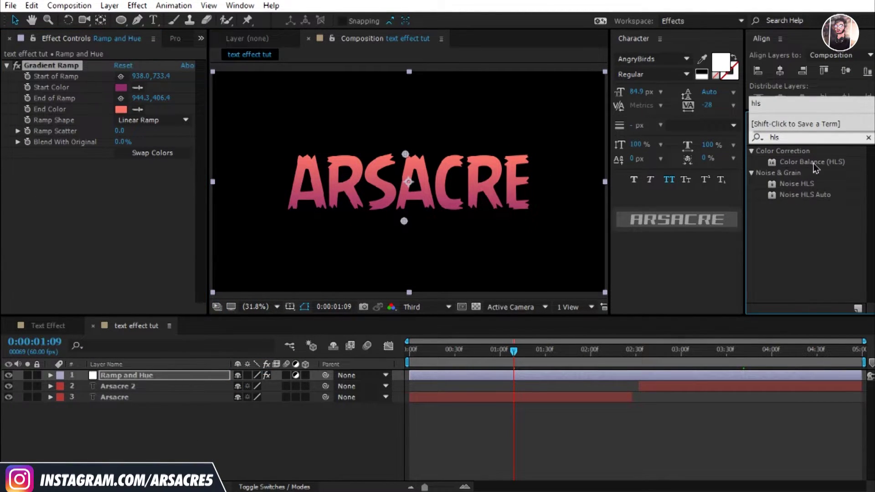
drag(815, 167, 142, 209)
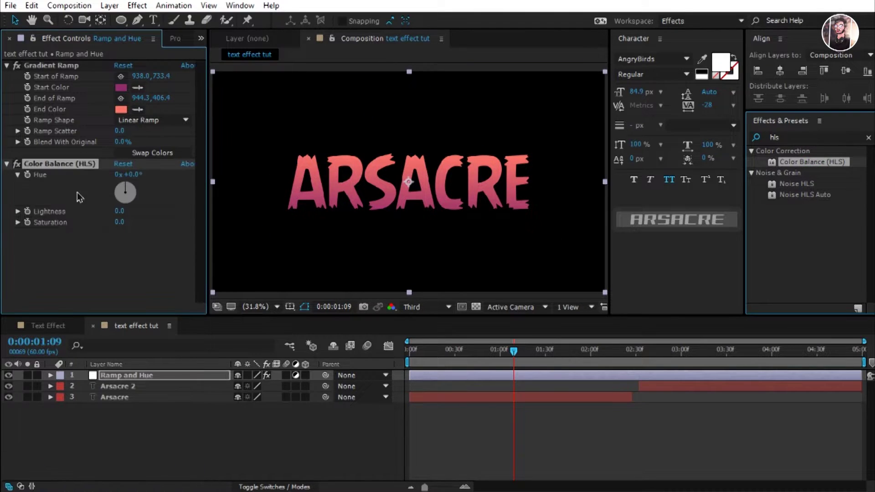
click(414, 349)
click(54, 377)
key(e)
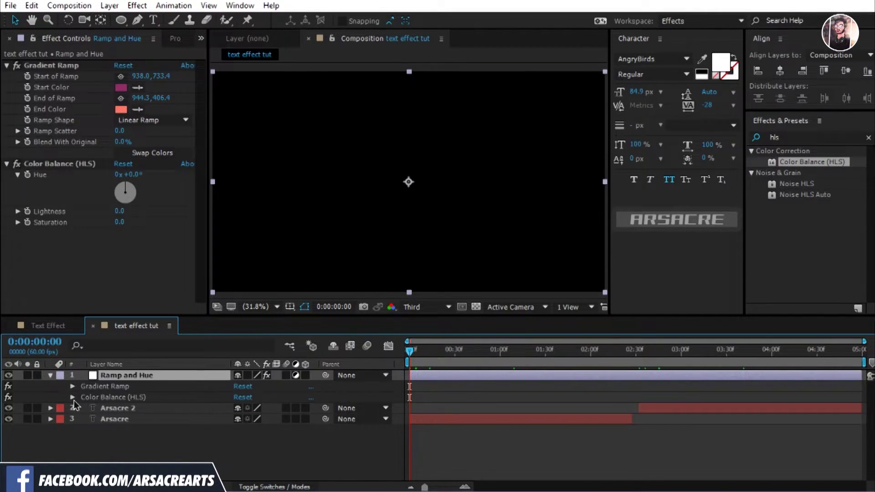
click(72, 396)
click(94, 408)
key(End)
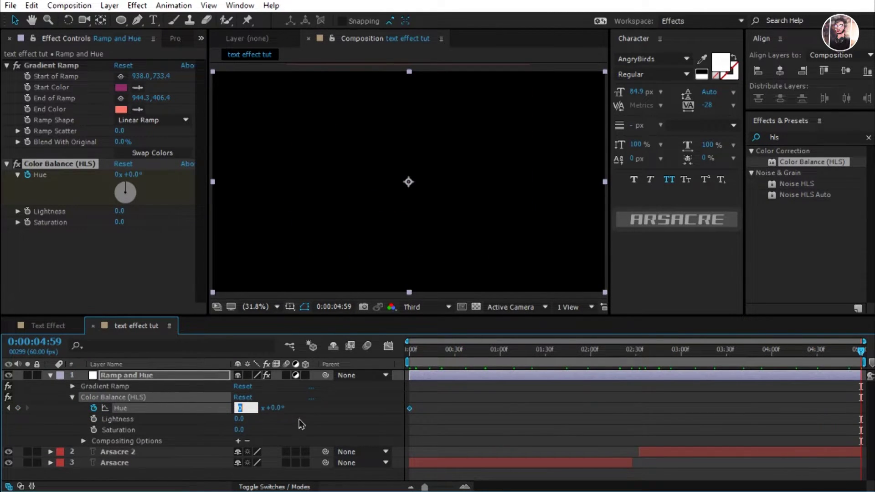
text(4)
key(Return)
key(space)
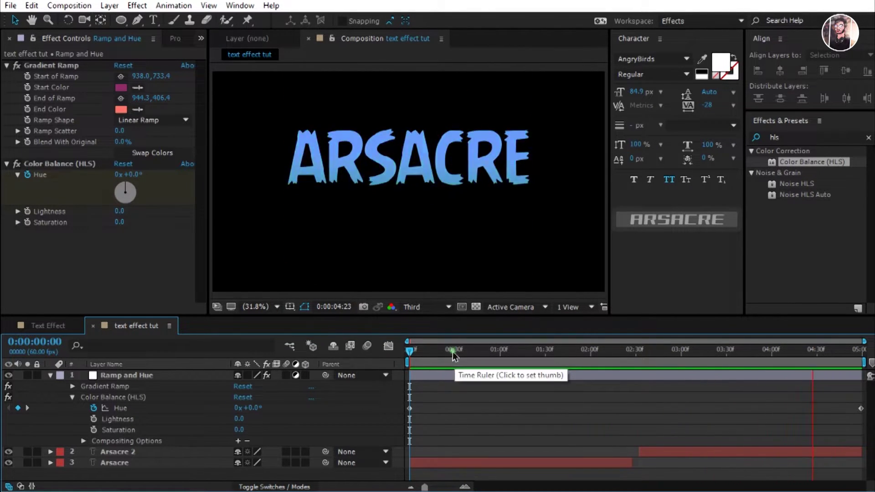
Step: Pre-compose all three layers into a precomp named 'Text' and preview the animation
key(ctrl+a)
click(51, 376)
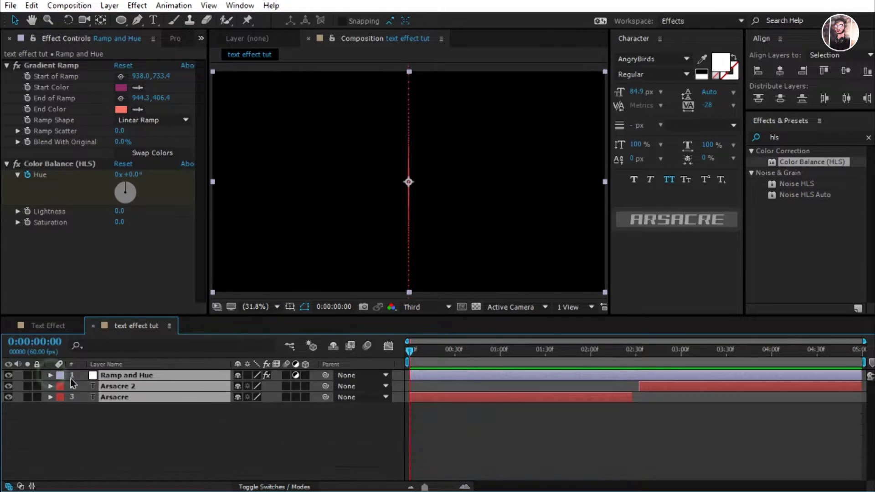
right_click(137, 380)
click(189, 390)
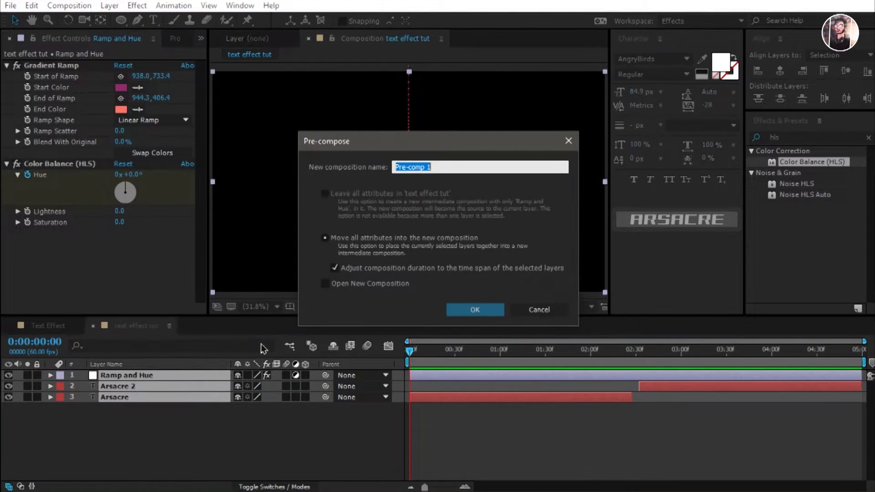
text(Text)
key(Return)
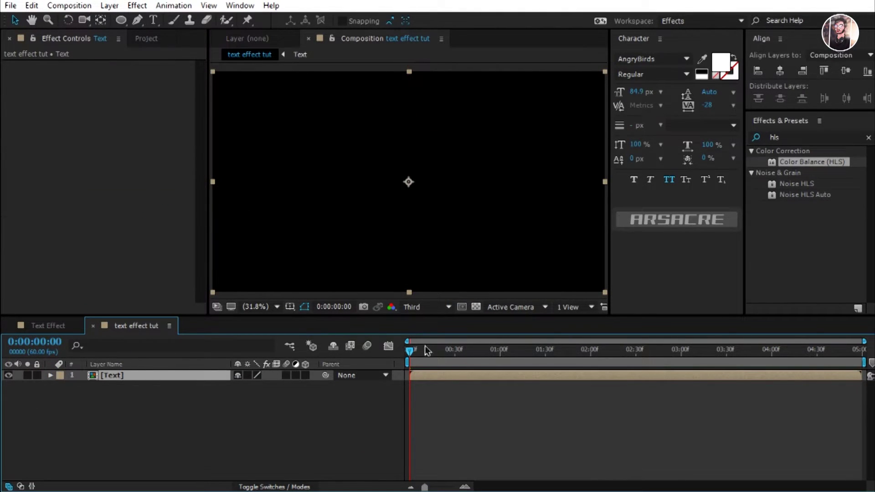
key(space)
key(space)
Step: Add Drop Shadow to the Text precomp with a dark navy colour and 9.8 distance
click(792, 137)
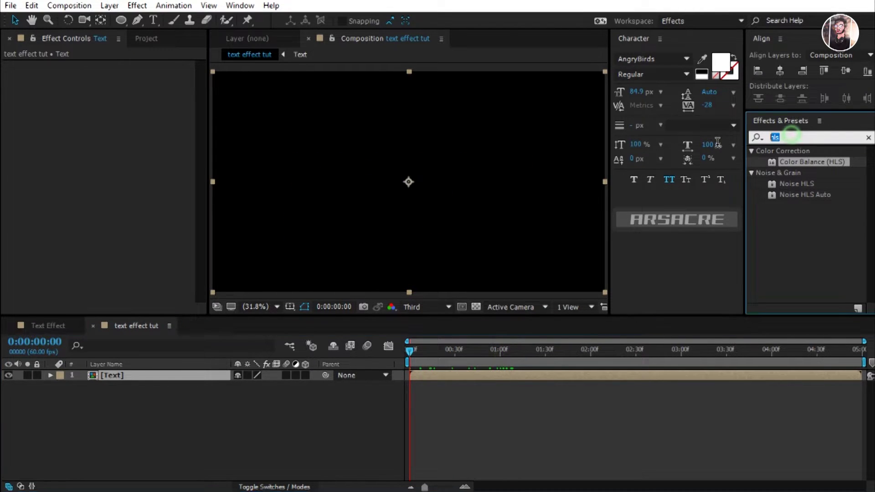
text(drop s)
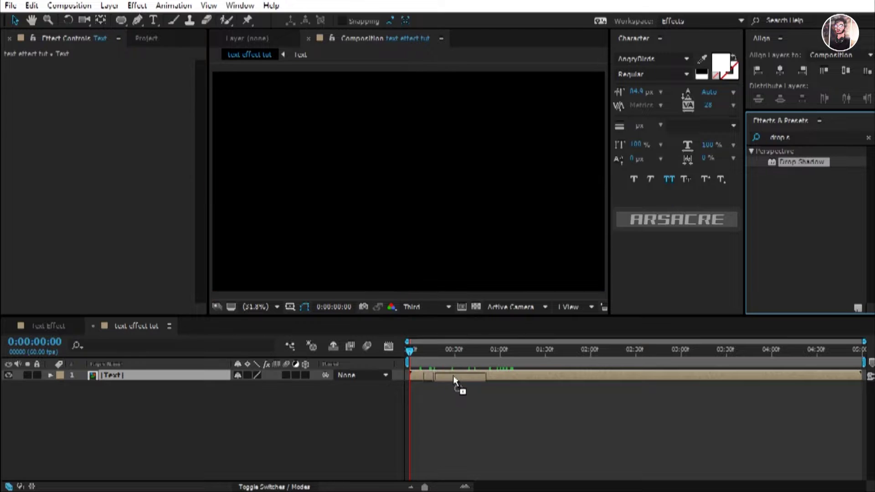
drag(453, 376, 455, 376)
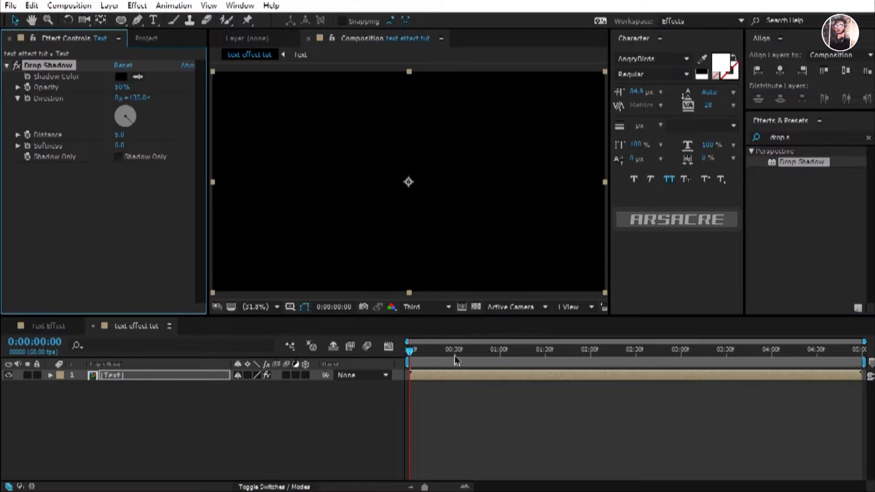
key(space)
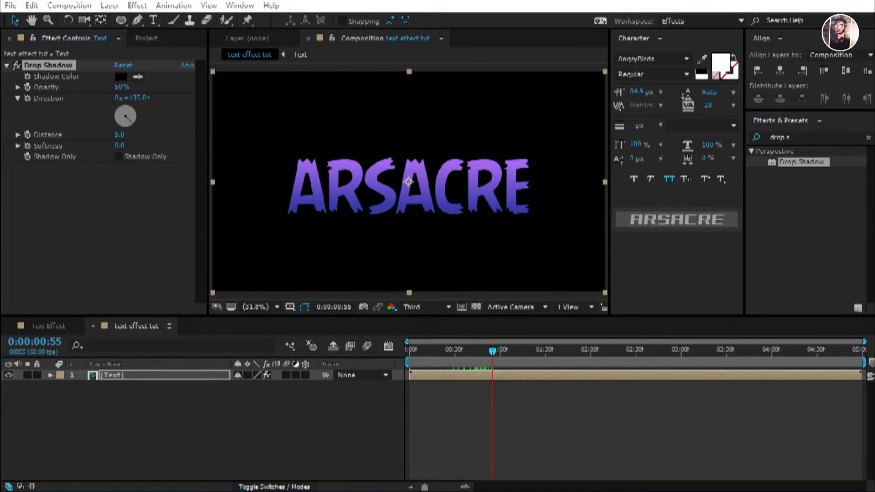
click(121, 78)
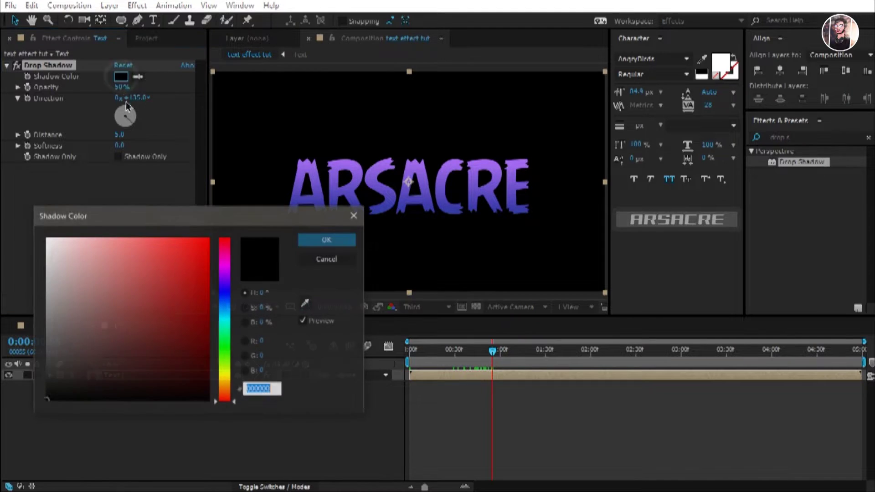
click(224, 296)
click(112, 360)
click(113, 387)
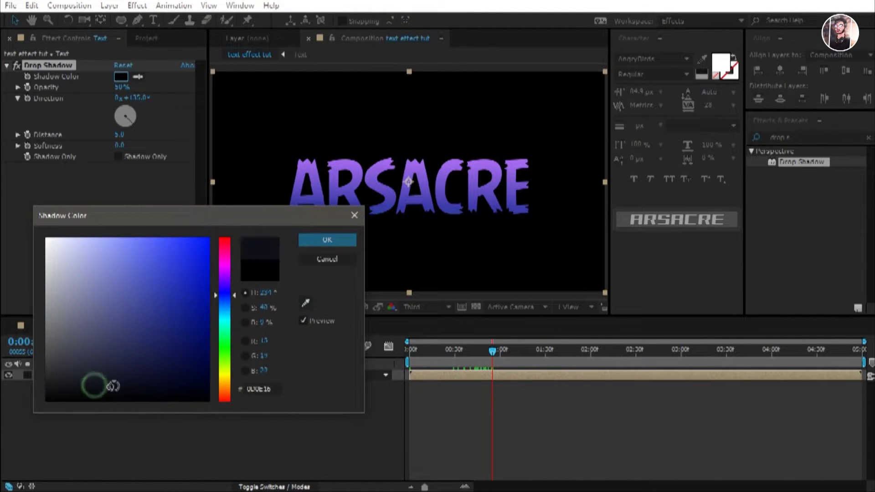
click(312, 238)
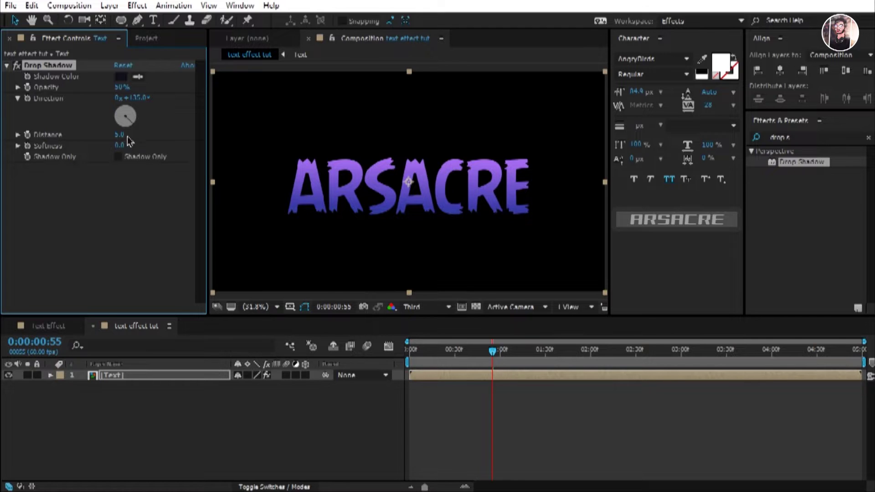
click(127, 181)
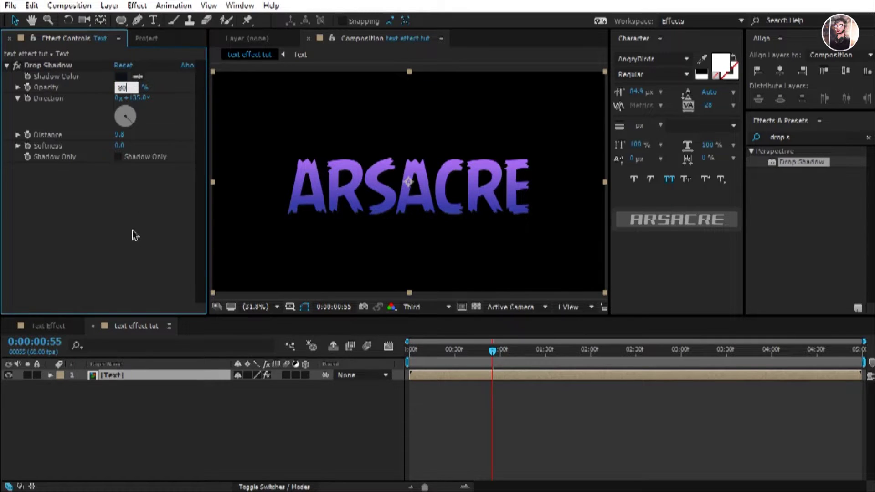
click(8, 66)
Step: Find Glow in Effects & Presets and apply it to the Text precomp
click(802, 137)
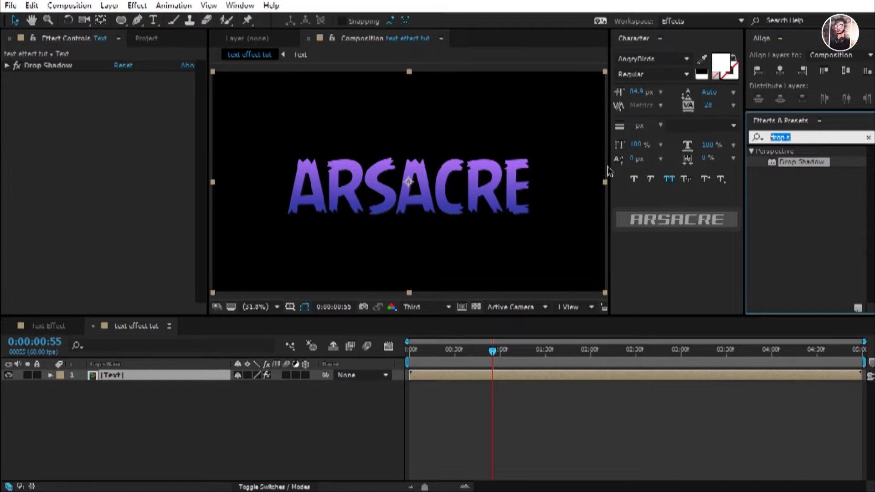
text(glow)
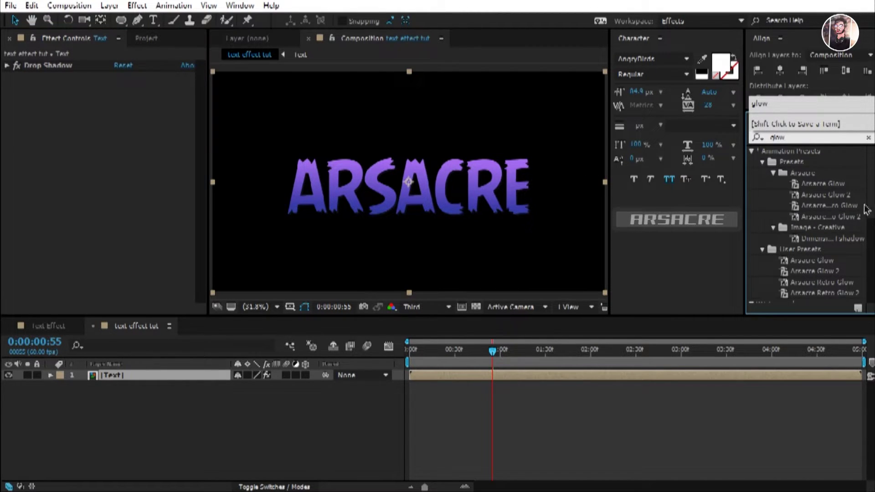
scroll(866, 207, down, 5)
drag(788, 297, 512, 225)
click(868, 139)
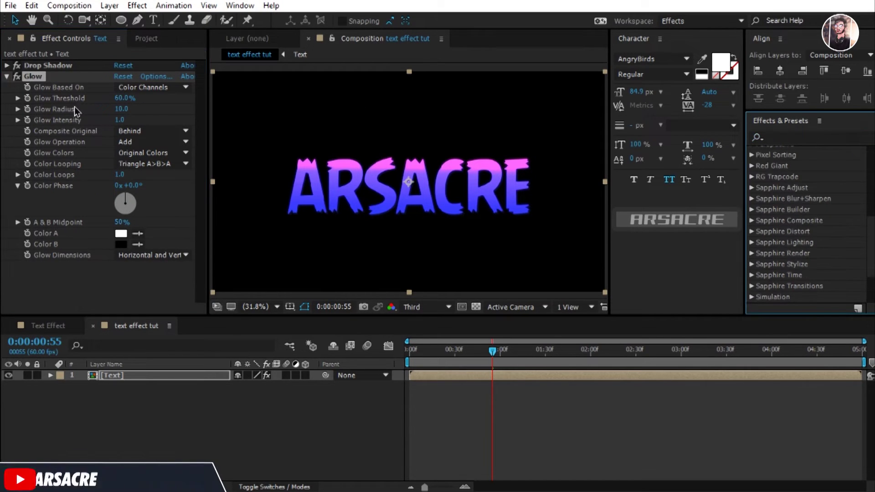
Step: Set Glow Threshold to 79%, Radius to 12 and Intensity to 0.6
click(124, 100)
text(79)
key(Return)
click(126, 108)
text(12)
click(120, 120)
text(0.6)
key(Return)
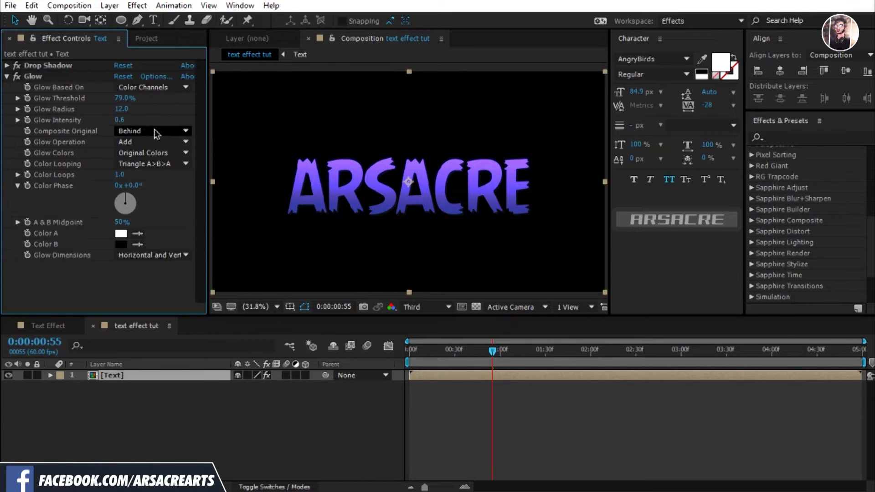
Step: Set Composite Original to On Top and Glow Operation to Screen
click(146, 130)
click(151, 145)
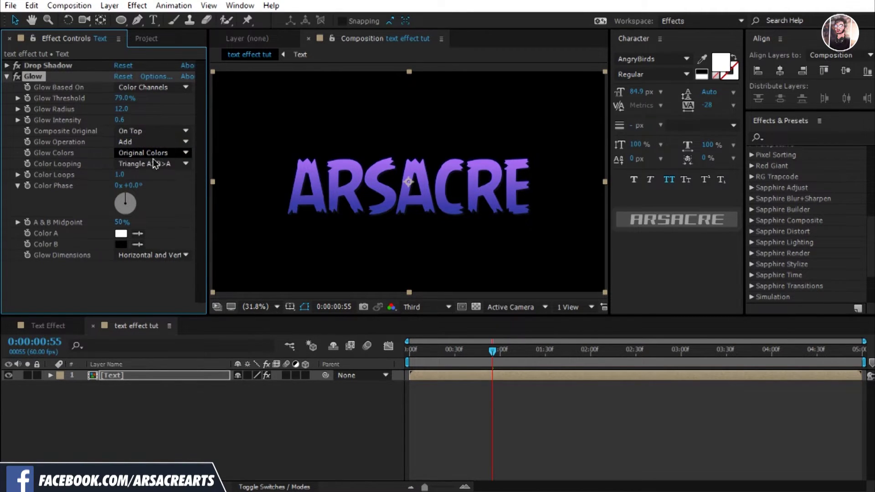
click(151, 142)
click(162, 154)
click(153, 142)
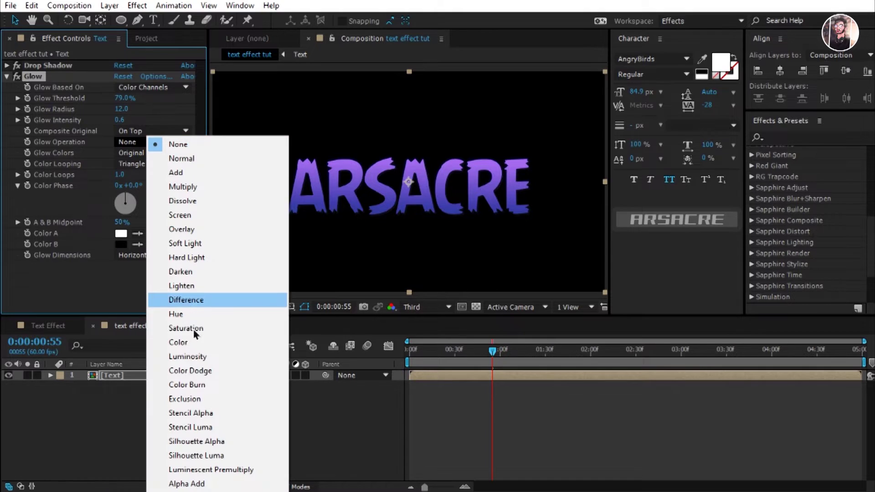
click(166, 214)
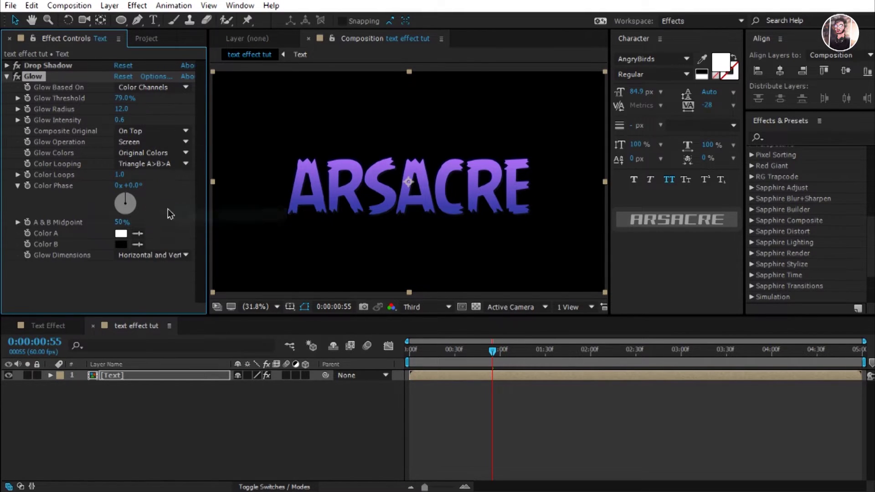
click(7, 76)
Step: Apply a second Glow effect to the Text precomp from the Effects search
click(790, 137)
text(glow)
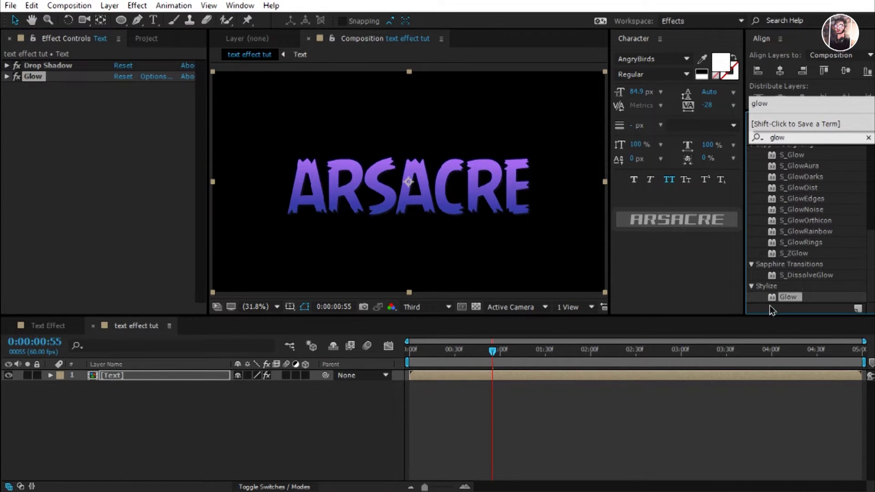
drag(786, 296, 80, 198)
click(868, 137)
click(40, 89)
Step: Give Glow 2 an 11% threshold, 85 radius, 0.5 intensity and a 10° colour phase
click(126, 111)
text(11)
key(Return)
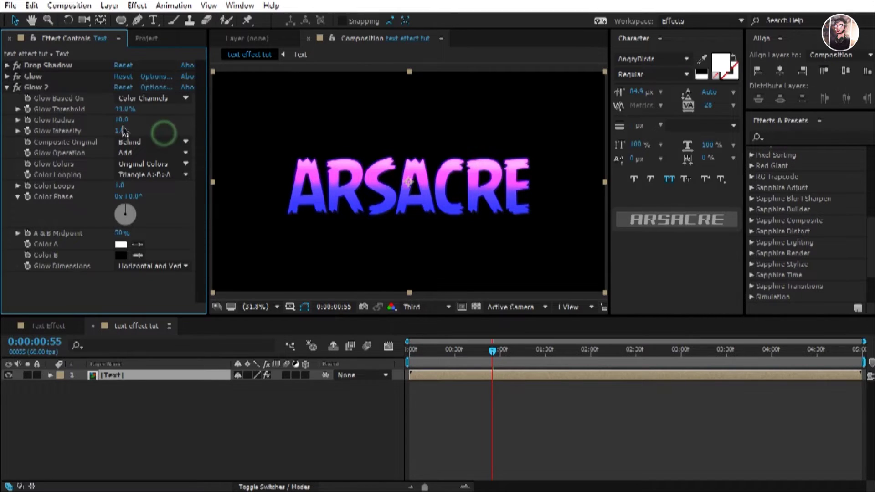
click(121, 119)
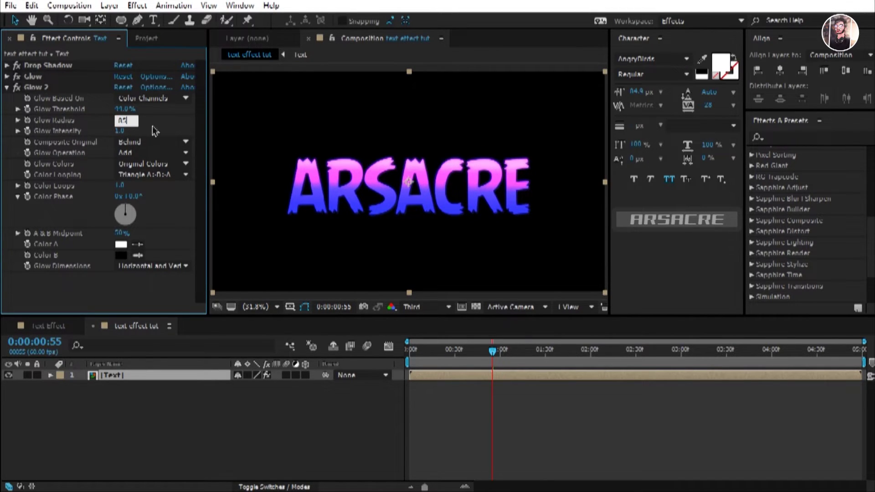
text(85)
click(157, 123)
drag(119, 196, 124, 194)
click(121, 131)
text(.5)
click(155, 125)
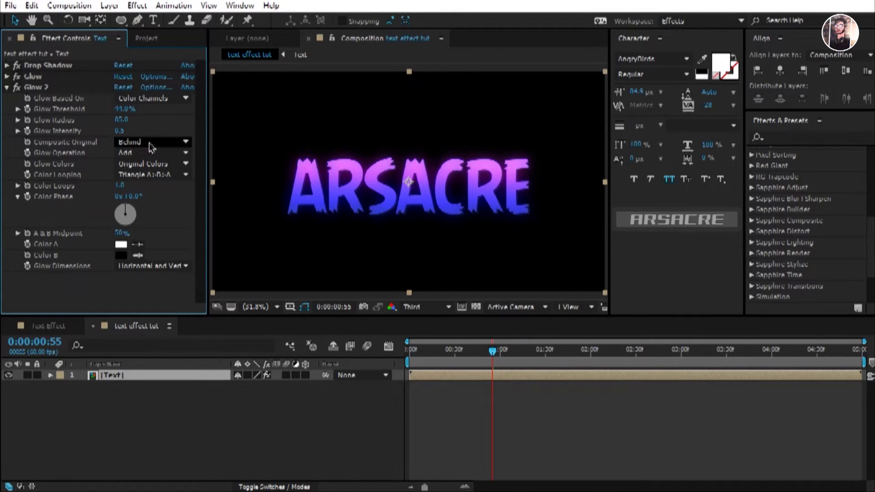
Step: Set Glow 2 to composite the original On Top with Screen blending, then collapse it
click(150, 141)
click(138, 155)
click(137, 153)
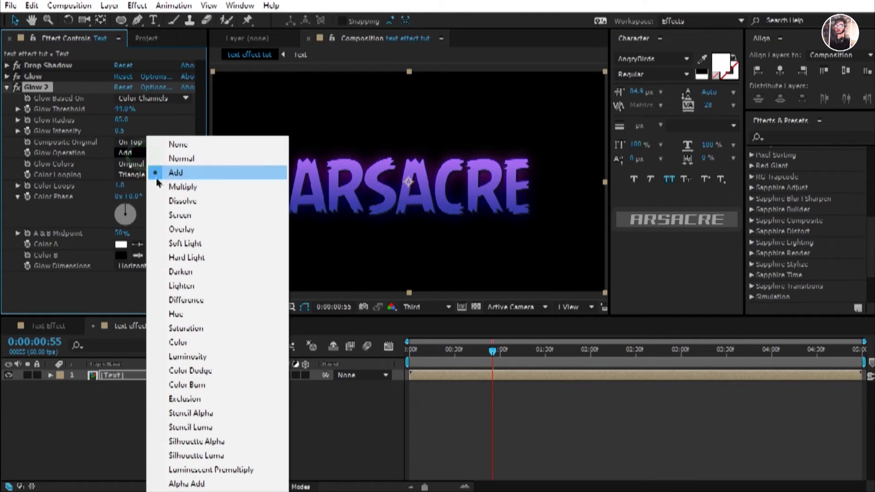
click(181, 216)
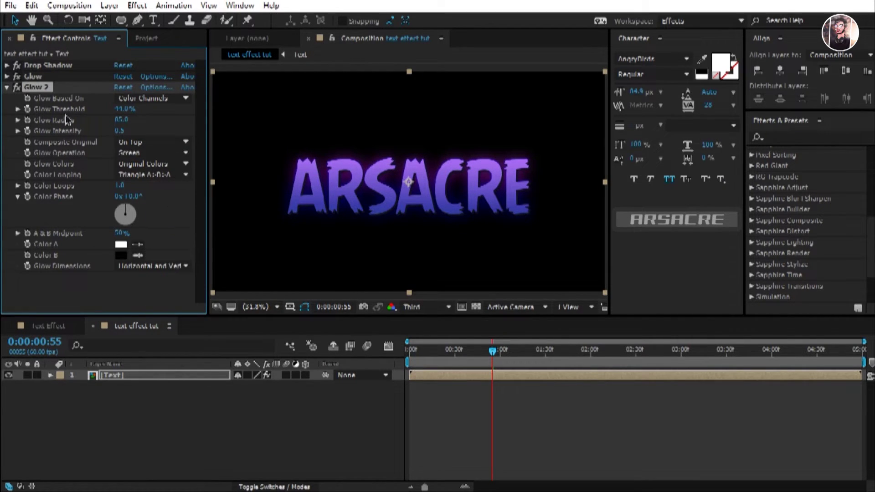
click(6, 87)
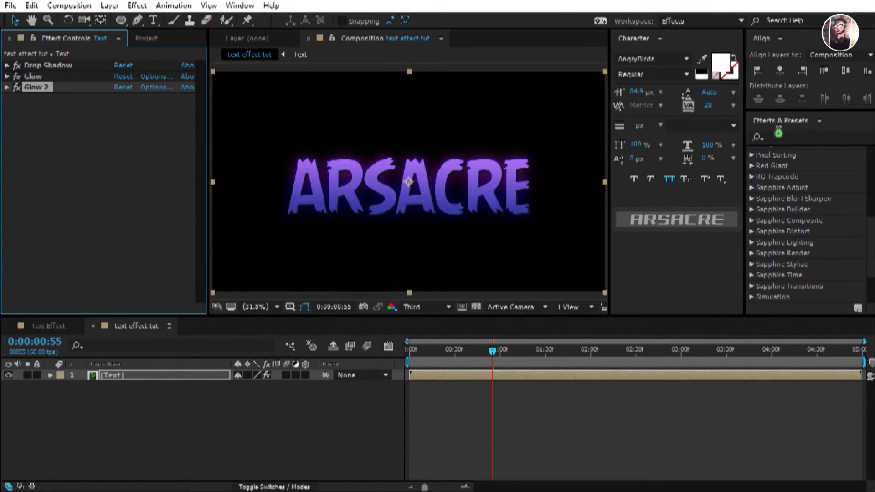
click(775, 137)
Step: Apply a third Glow to the text, based on the Alpha Channel
text(glow)
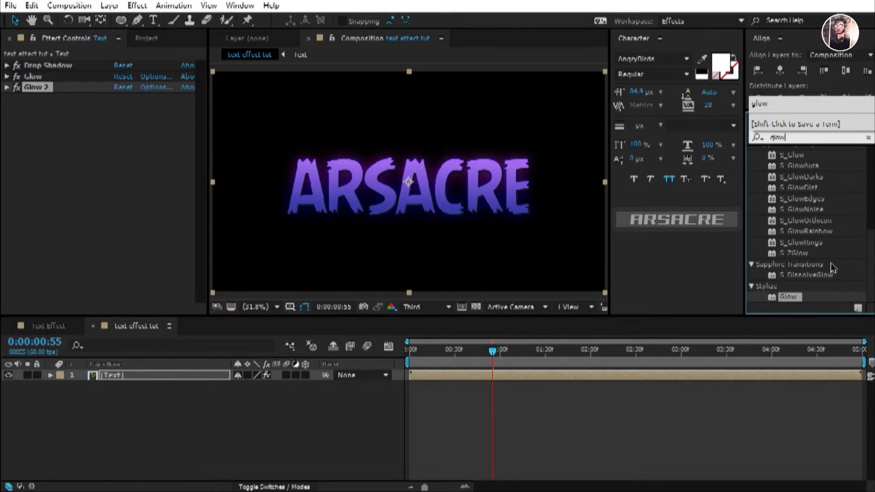
drag(792, 304, 429, 205)
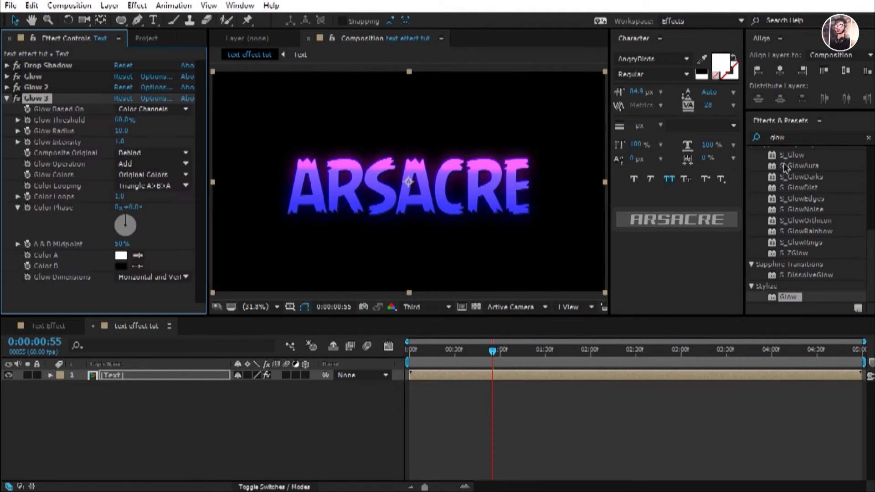
click(867, 139)
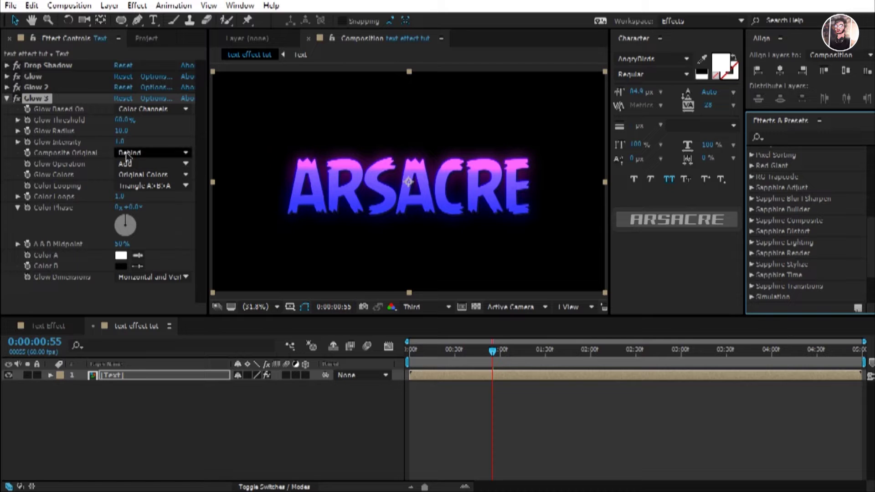
click(145, 110)
click(146, 123)
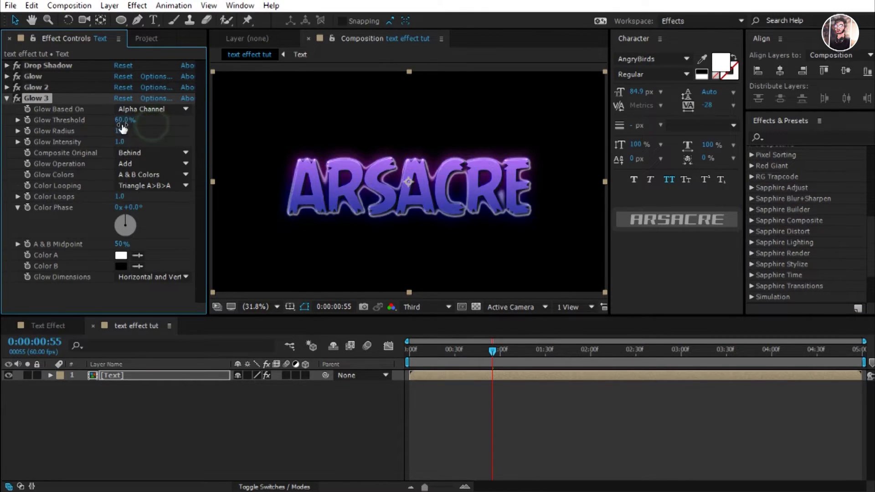
Step: Set Glow 3 threshold to 93% and radius to 7.2, keeping intensity at 1.0
click(121, 120)
text(93)
key(Return)
click(121, 131)
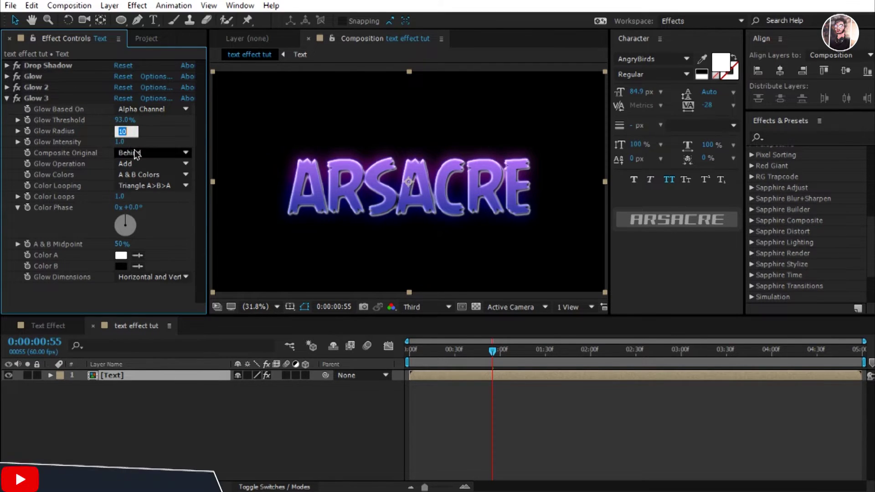
text(7.2)
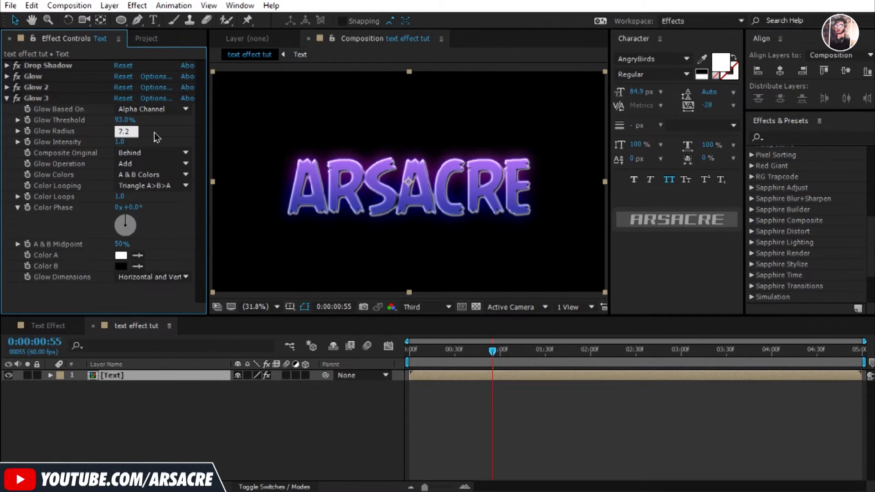
key(Tab)
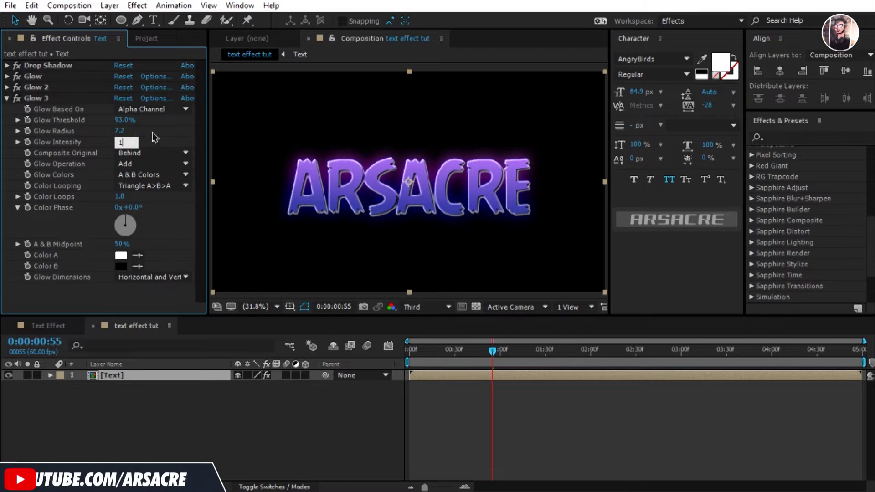
click(445, 353)
click(477, 353)
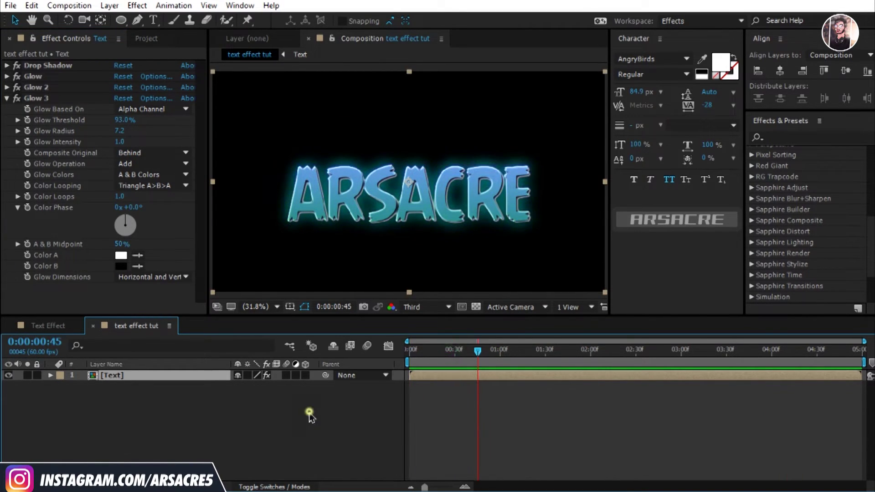
Step: Create a white solid named 'BGB' and place it below the text layer
right_click(304, 410)
mouse_move(374, 292)
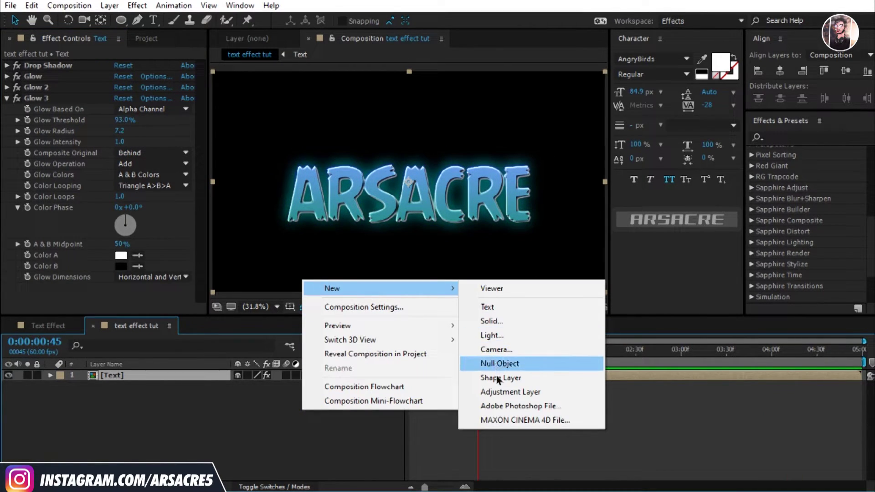
click(492, 321)
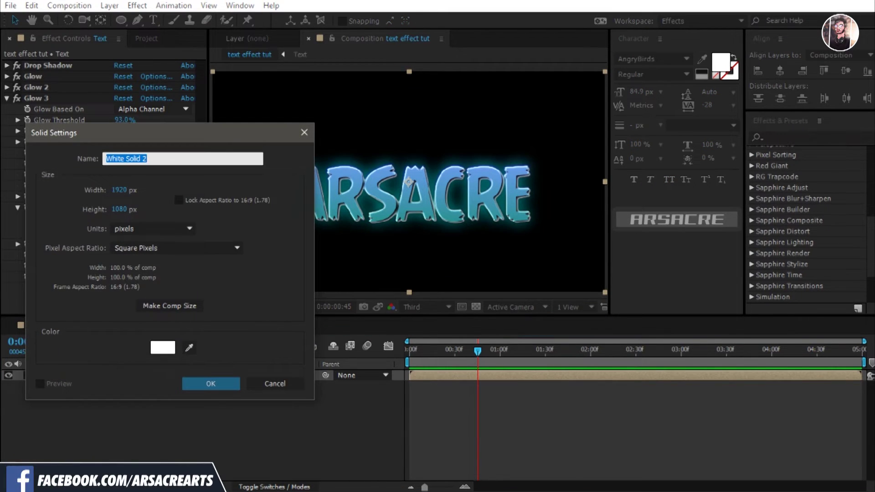
text(BGB)
click(188, 382)
mouse_move(182, 375)
mouse_down()
mouse_move(178, 411)
mouse_move(180, 391)
mouse_up()
drag(465, 350, 523, 349)
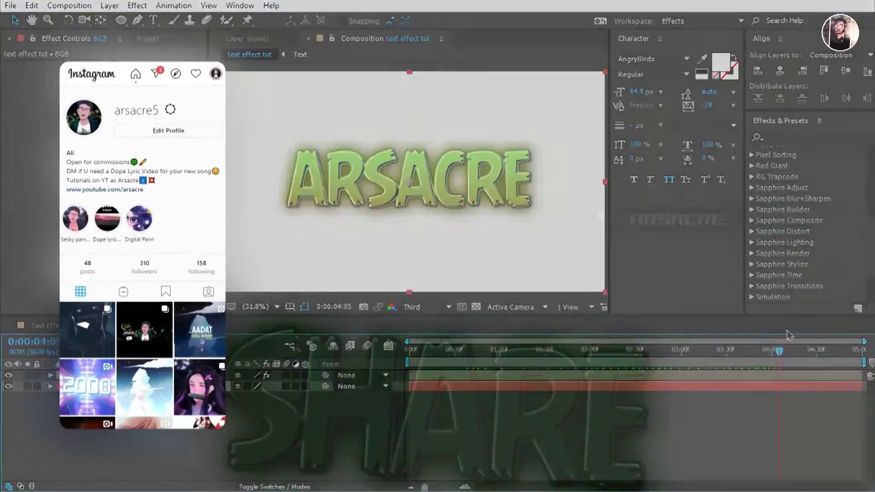